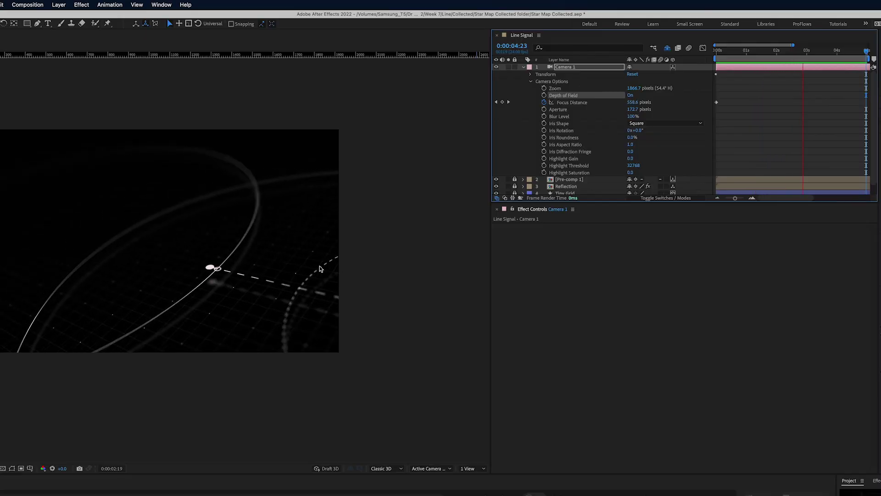
Turn Camera 1's Depth of Field off, preview the now-sharp star map, and collapse the camera.
left_click_drag(327, 275, 359, 280)
key("space")
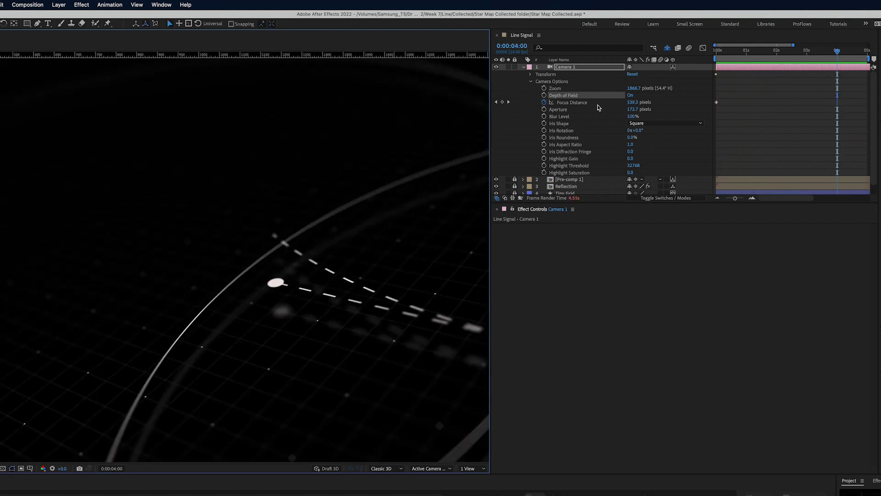
left_click(630, 96)
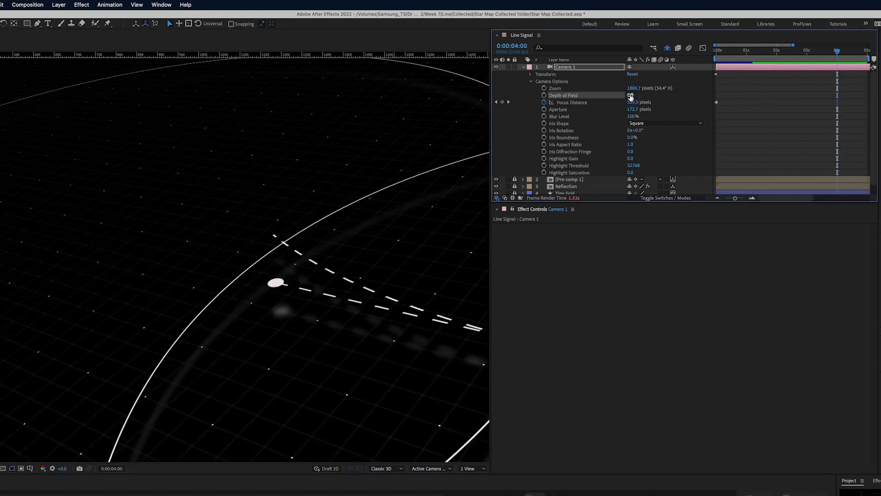
scroll(251, 174, "down", 1)
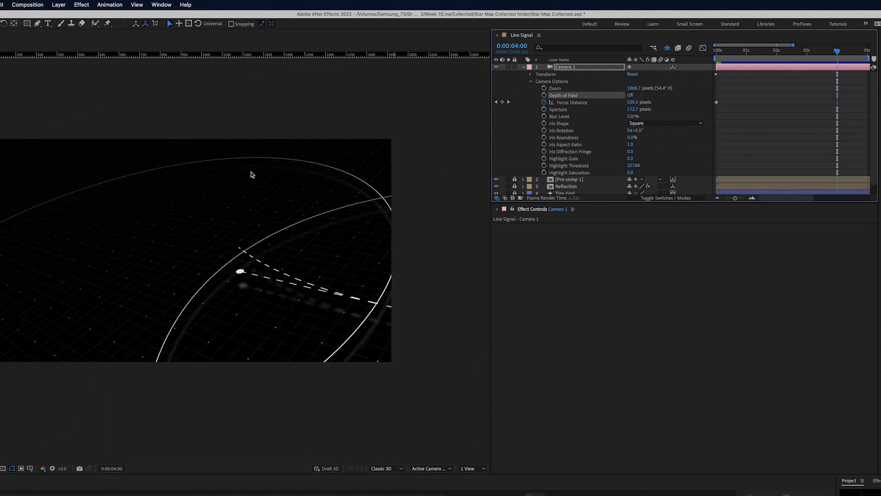
key("space")
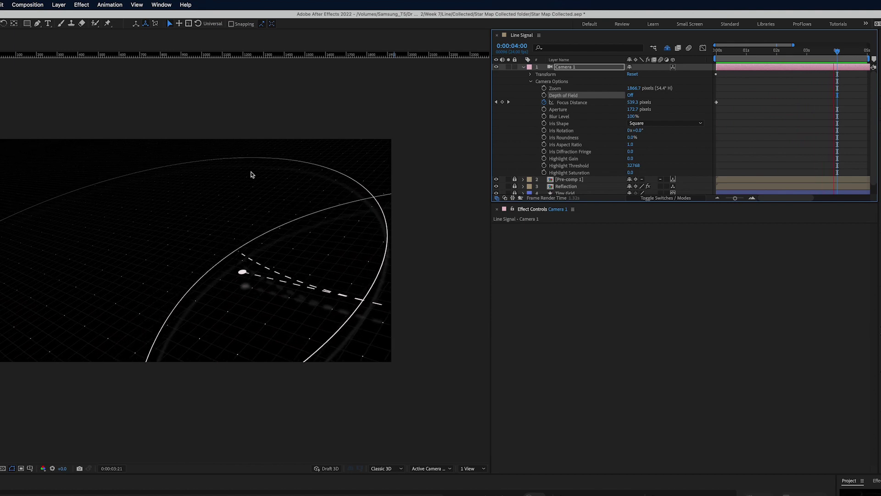
left_click(523, 68)
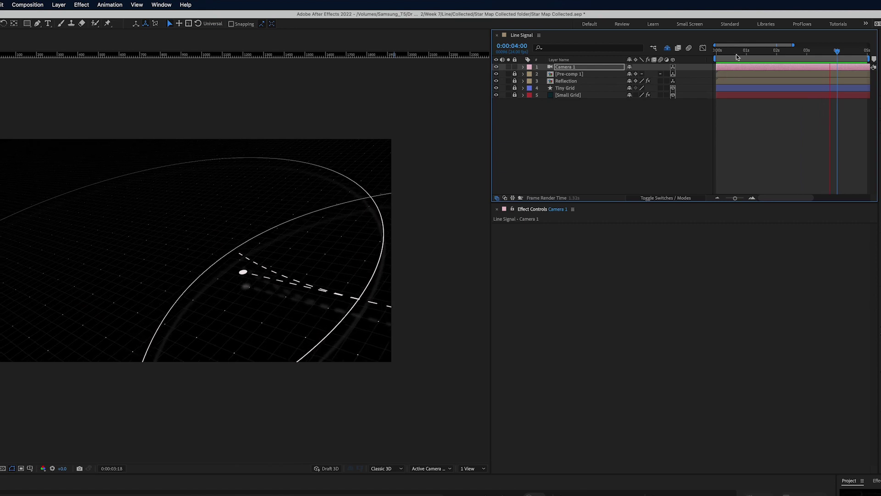
Return the time to 0:00:00:00, then add a top adjustment layer renamed FX.
left_click(739, 52)
left_click_drag(739, 52, 716, 51)
key("period")
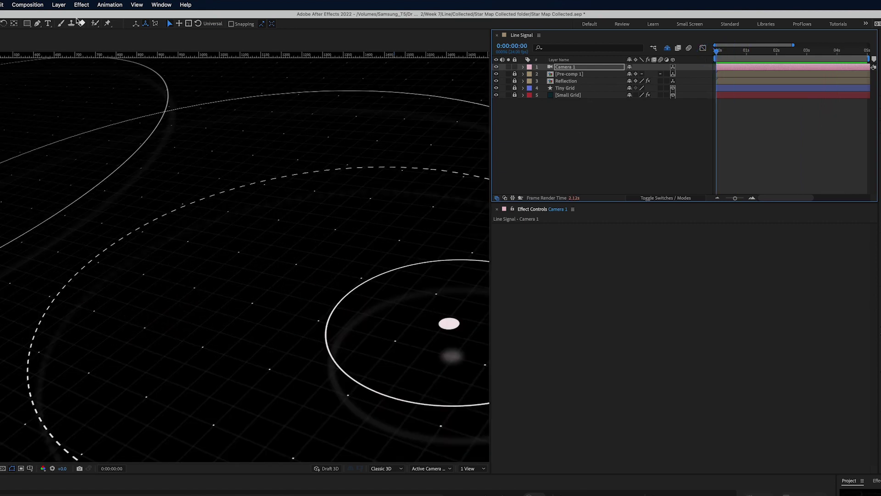
left_click(62, 6)
mouse_move(63, 18)
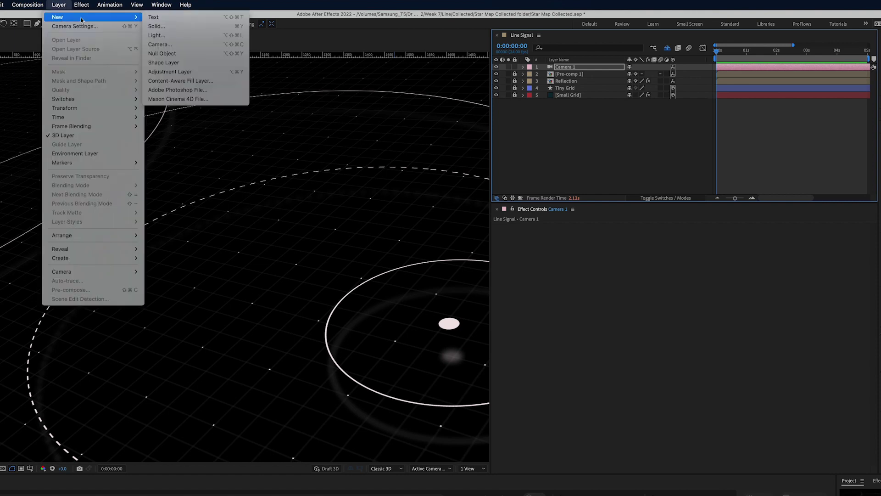
left_click(185, 72)
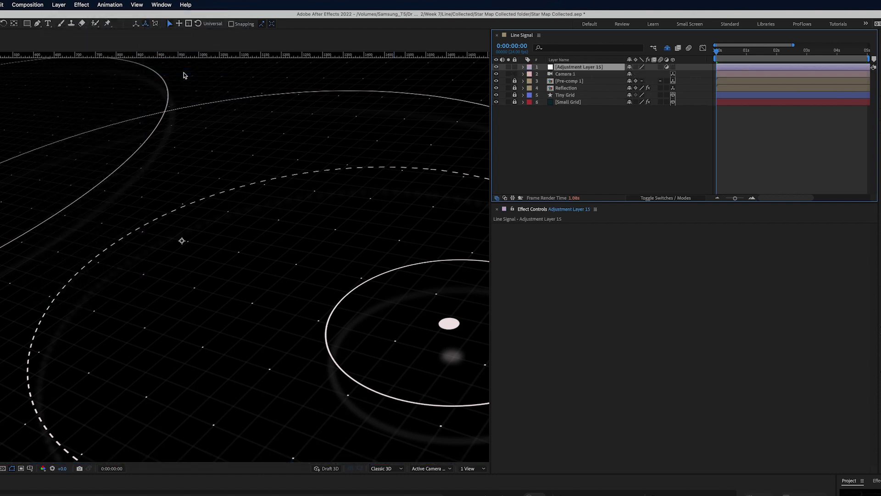
key("Return")
type("FX")
key("Return")
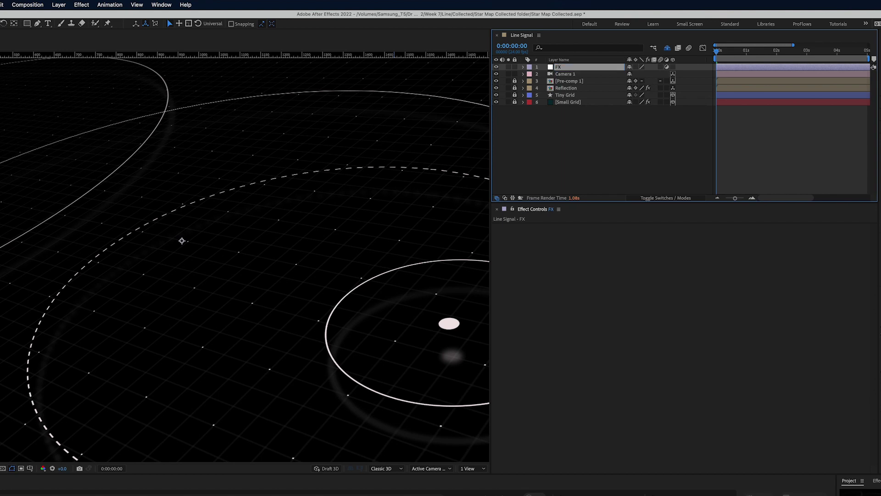
Apply Gaussian Blur to the FX layer with a Blurriness of 1.0.
left_click(81, 5)
mouse_move(92, 72)
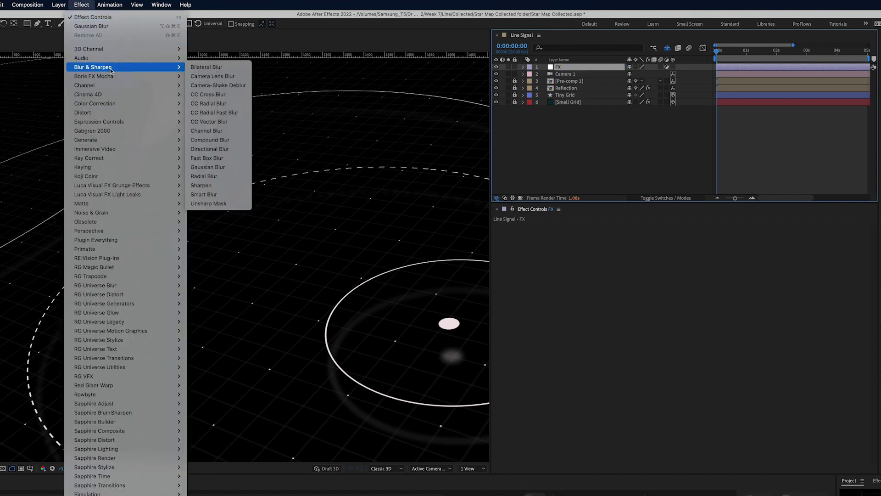
left_click(222, 166)
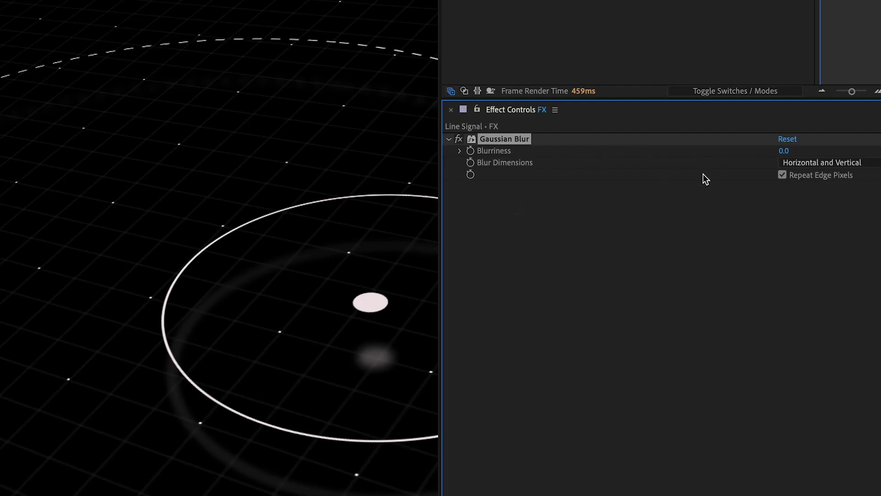
left_click(785, 152)
type("1")
key("Return")
Compare Blurriness values of 3.0, 2.0 and 1.5 on the star-map lines.
left_click_drag(191, 256, 55, 188)
scroll(95, 220, "up", 3)
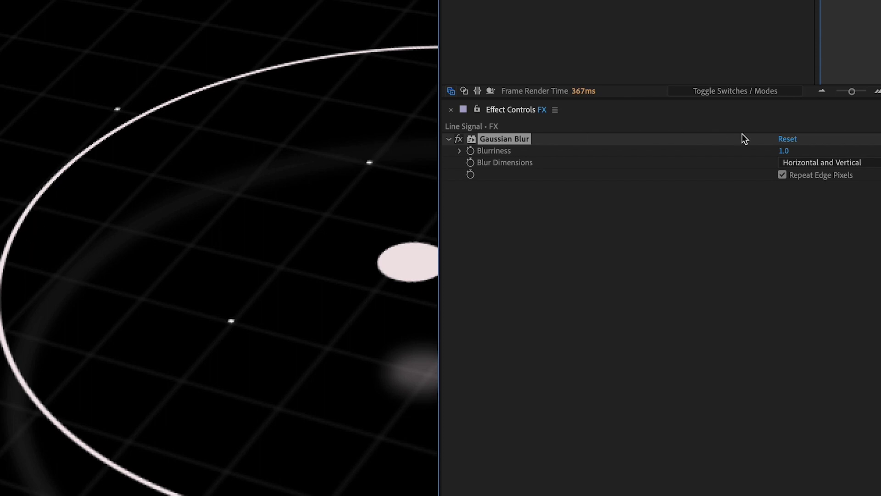
left_click(784, 151)
type("3")
key("Return")
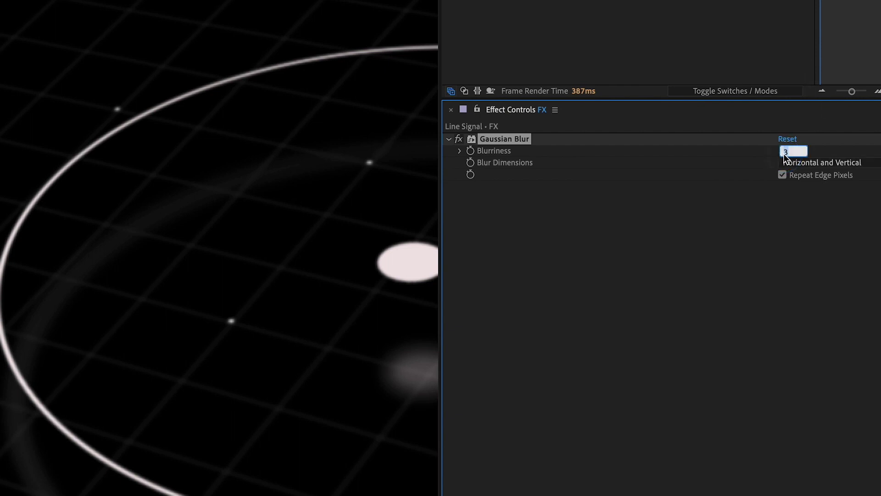
type("2")
key("Return")
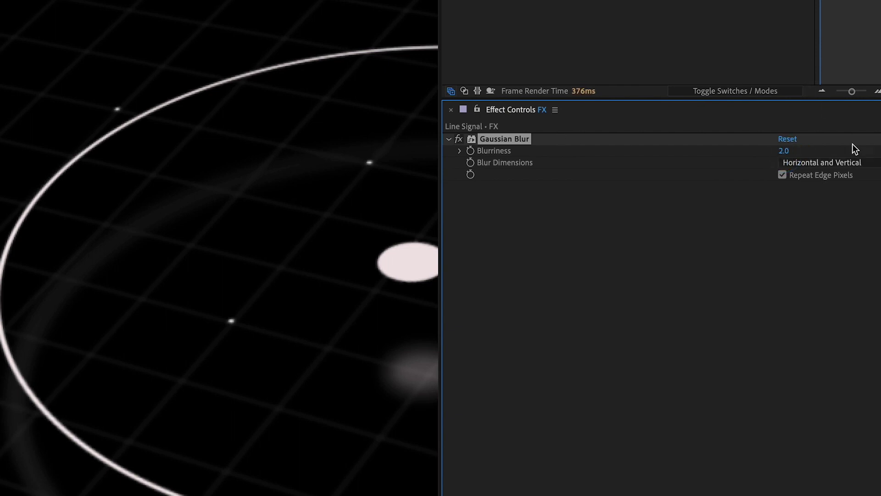
type("1.5")
key("Return")
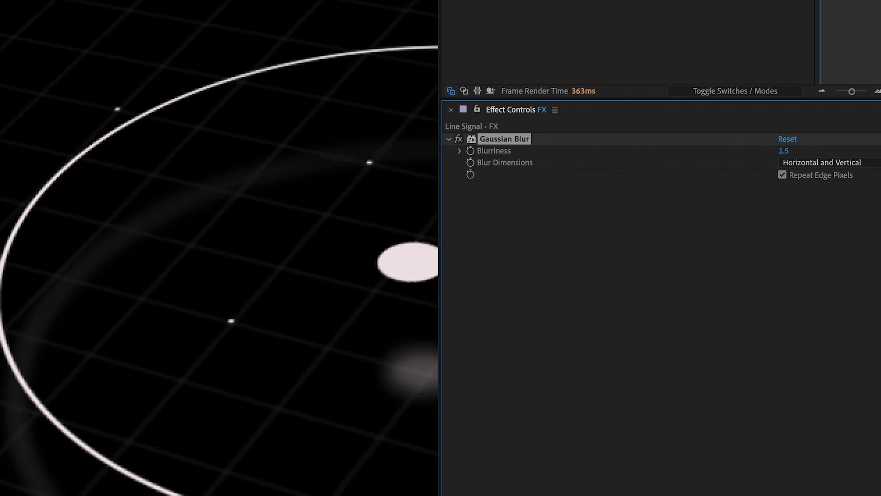
Settle on a Blurriness of 2.0 and recentre the view on the ring and dot.
scroll(62, 189, "up", 2)
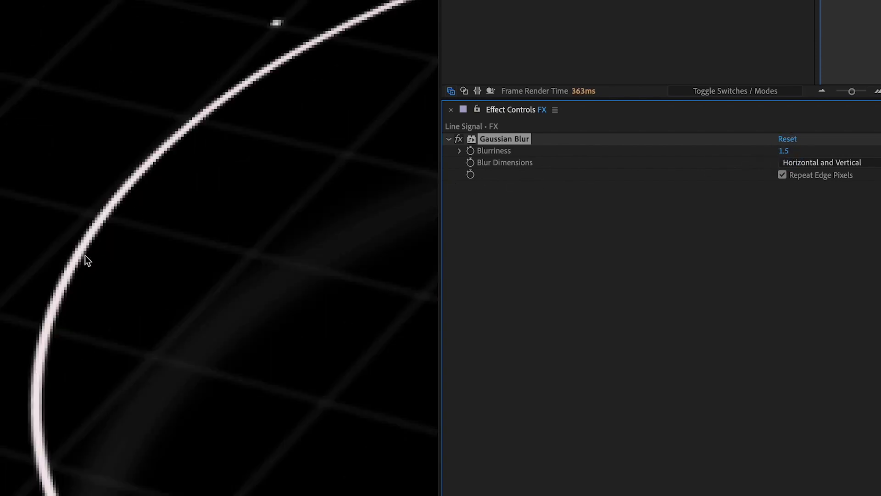
left_click(786, 151)
type("2")
key("Return")
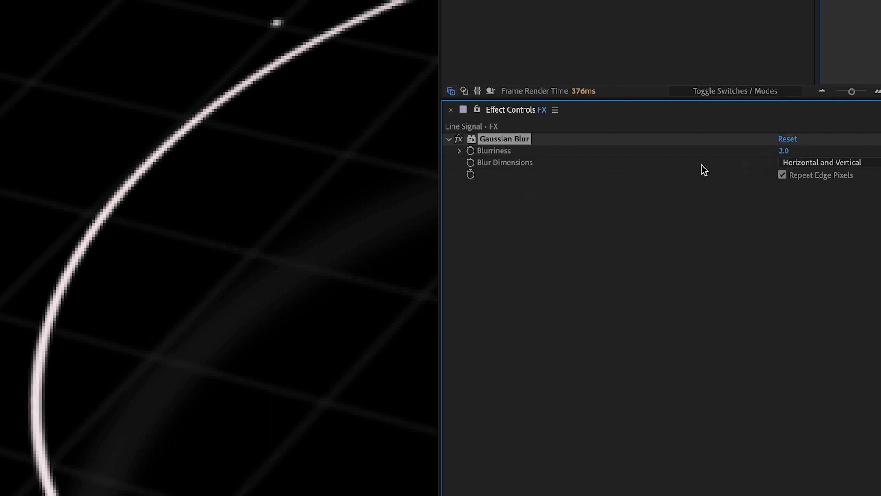
scroll(133, 228, "down", 2)
scroll(130, 223, "down", 2)
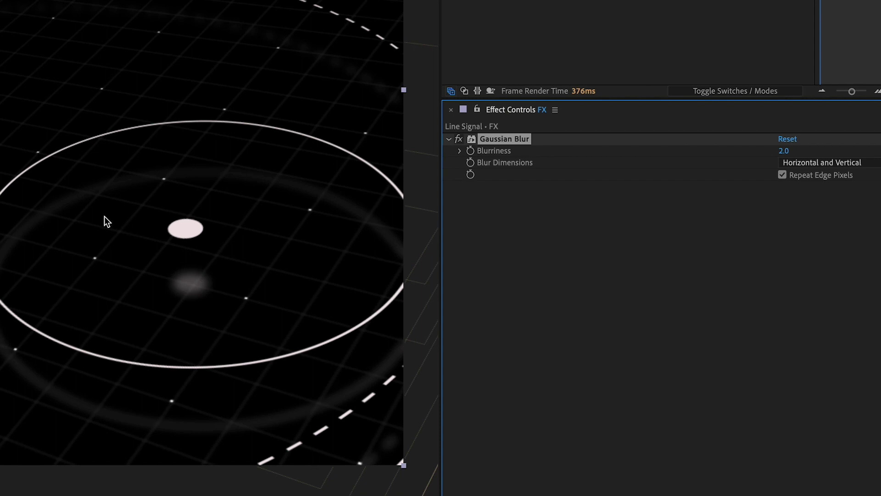
left_click_drag(101, 215, 129, 262)
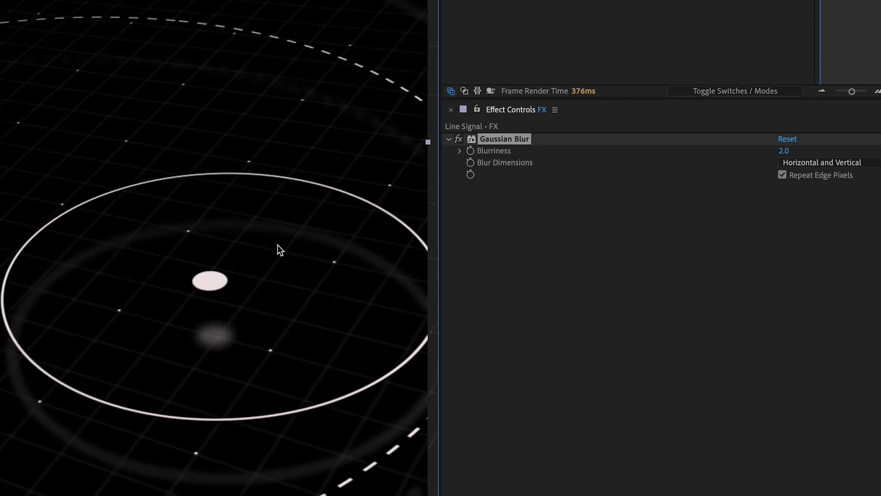
left_click(459, 139)
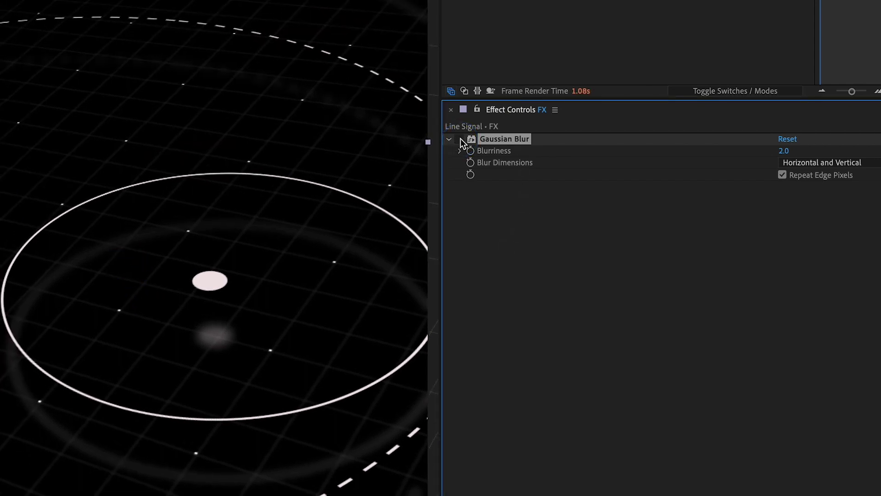
left_click(459, 139)
key("grave")
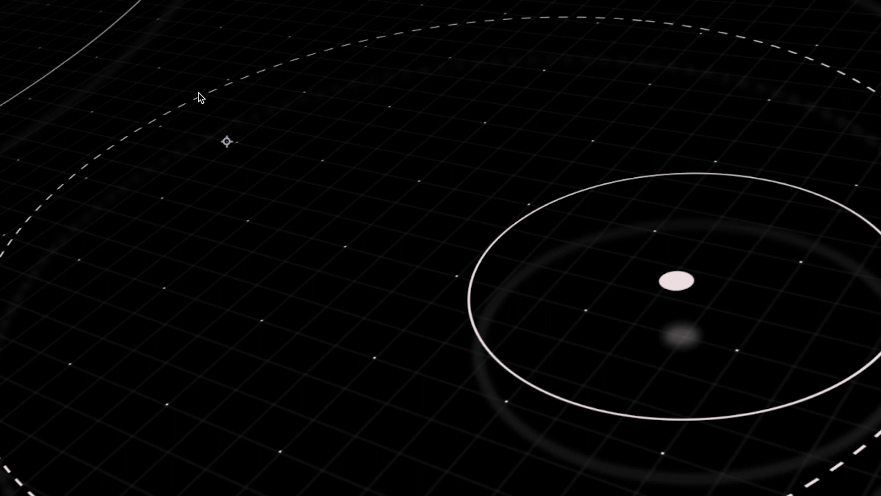
scroll(221, 92, "up", 1)
left_click_drag(226, 73, 541, 261)
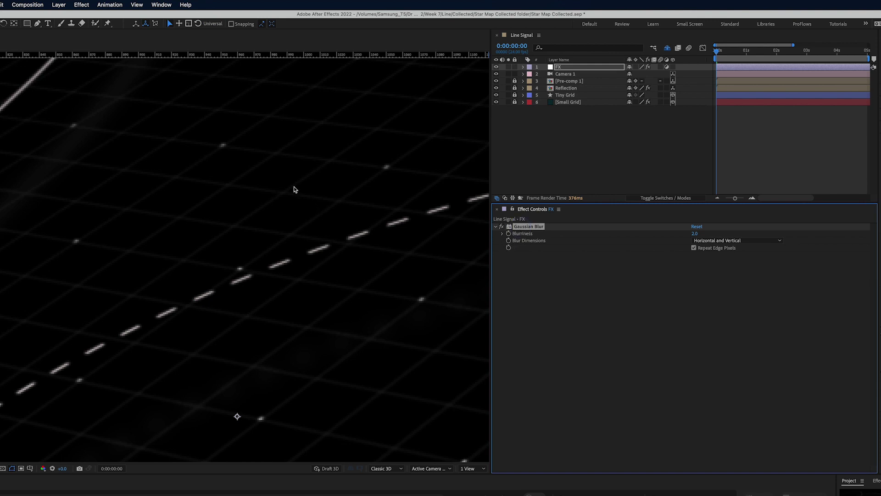
Apply Plugin Everything's Deep Glow to the FX layer at radius 500 and exposure 1.00.
left_click(81, 5)
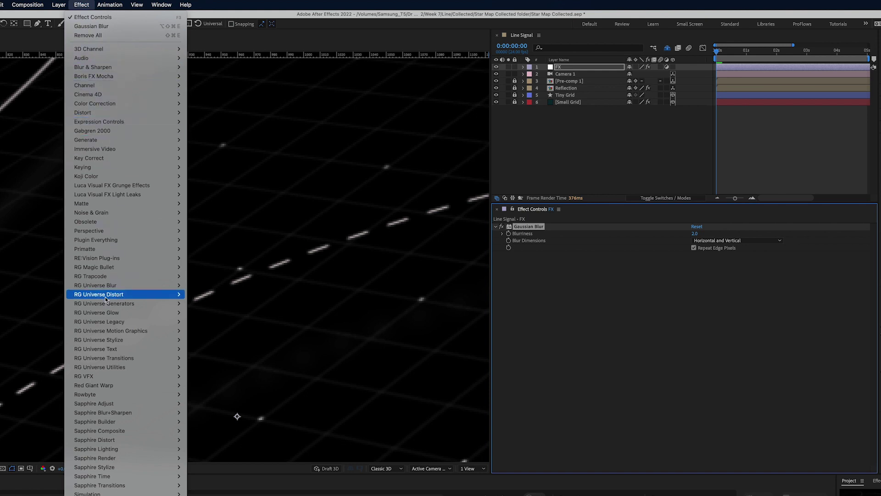
mouse_move(107, 397)
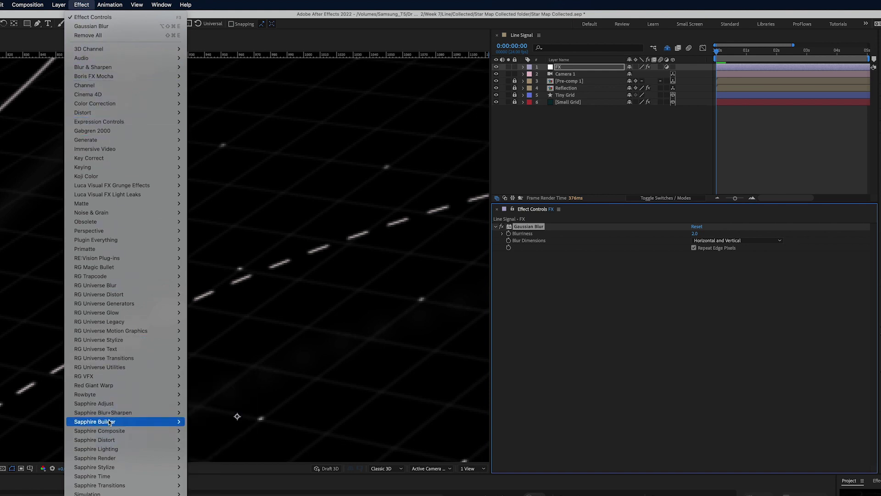
mouse_move(109, 415)
mouse_move(115, 448)
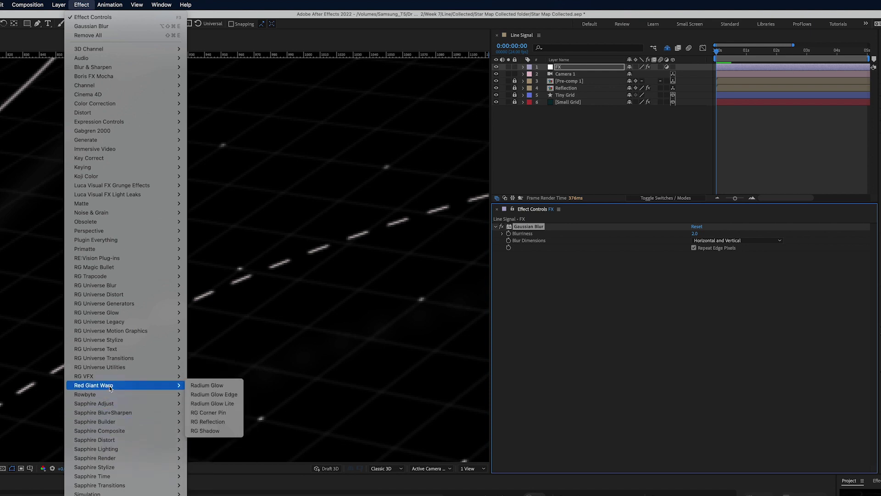
mouse_move(115, 239)
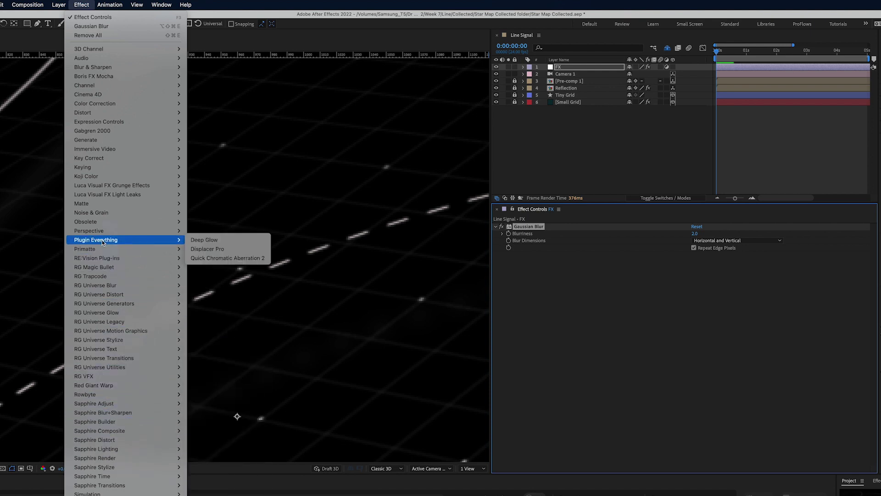
left_click(204, 240)
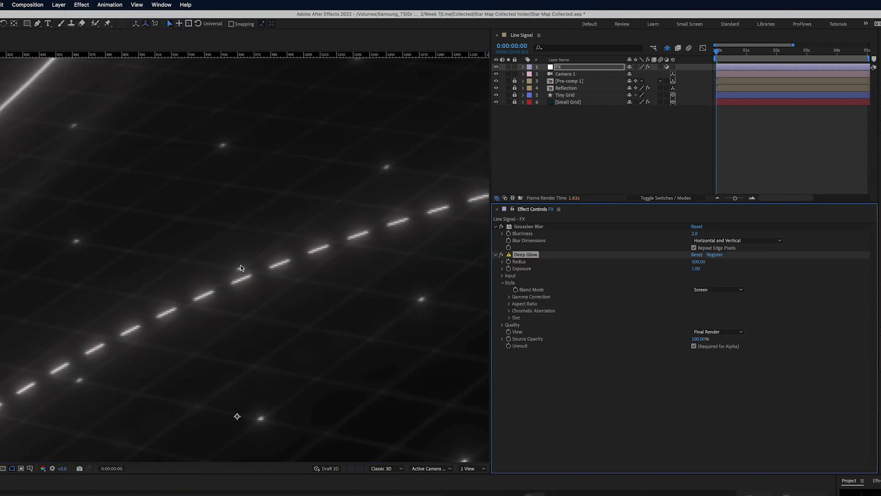
Scrub Deep Glow Exposure down to about 0.41, then 0.12, toggling the effect to compare.
scroll(244, 269, "down", 2)
scroll(245, 268, "down", 2)
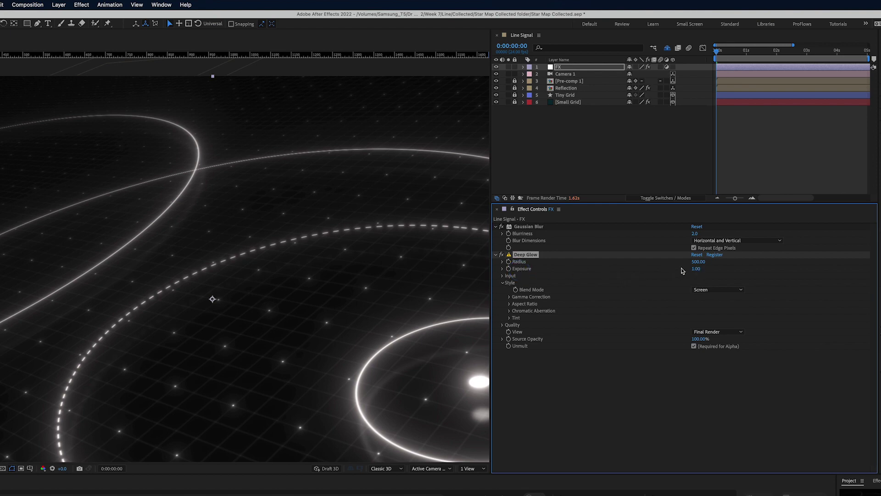
mouse_move(696, 269)
left_mouse_down()
mouse_move(676, 276)
mouse_move(693, 274)
left_mouse_up()
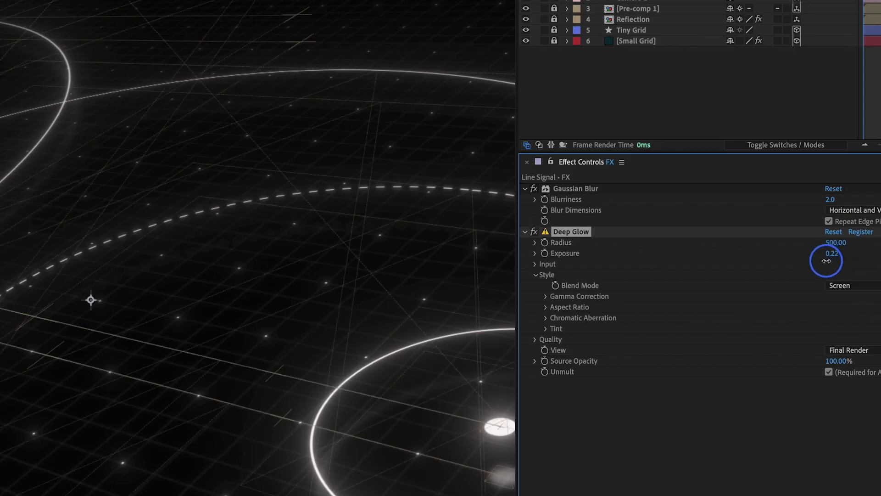
left_click_drag(825, 260, 821, 264)
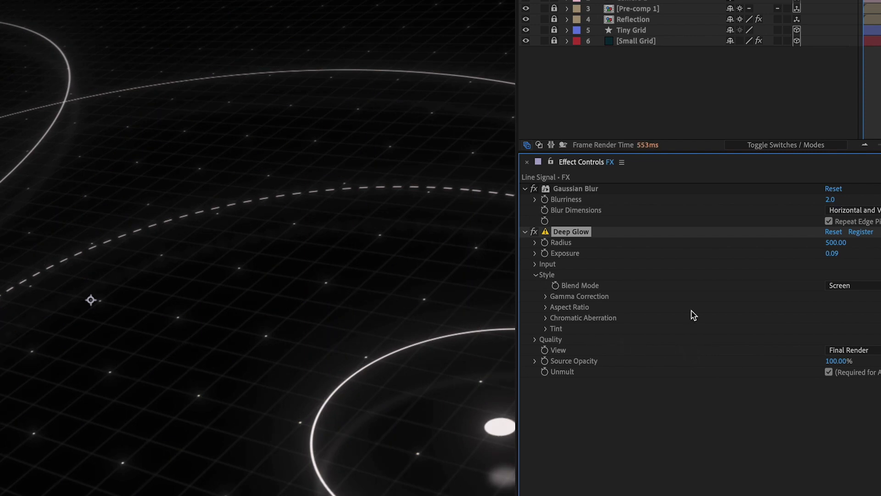
left_click(534, 232)
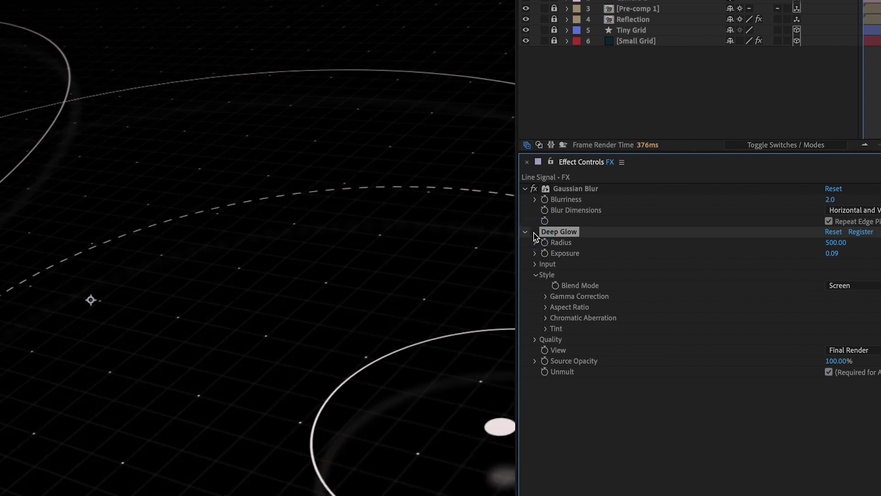
left_click(534, 233)
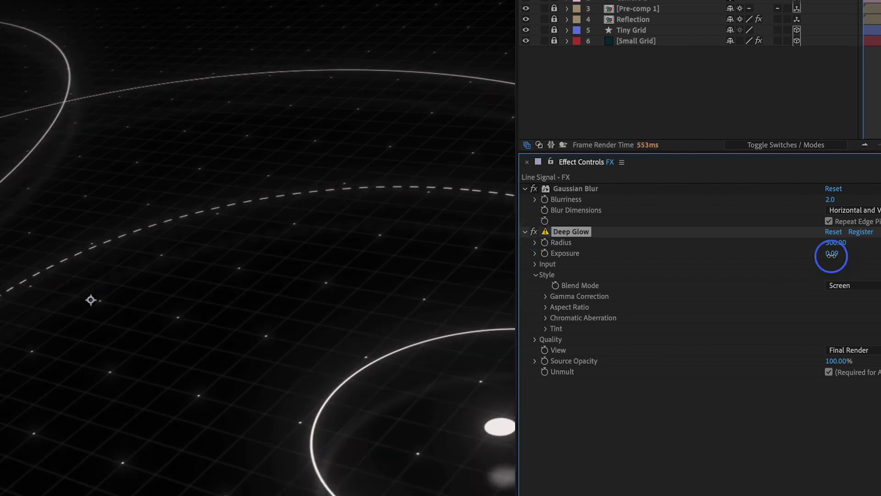
Set Deep Glow Exposure to exactly 0.05, comparing with the effect on and off.
left_click_drag(831, 255, 828, 255)
left_click(534, 233)
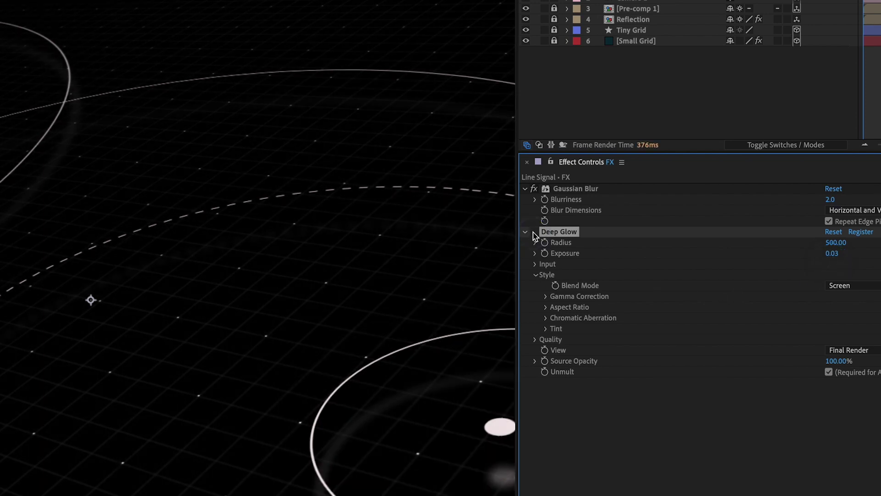
left_click(533, 232)
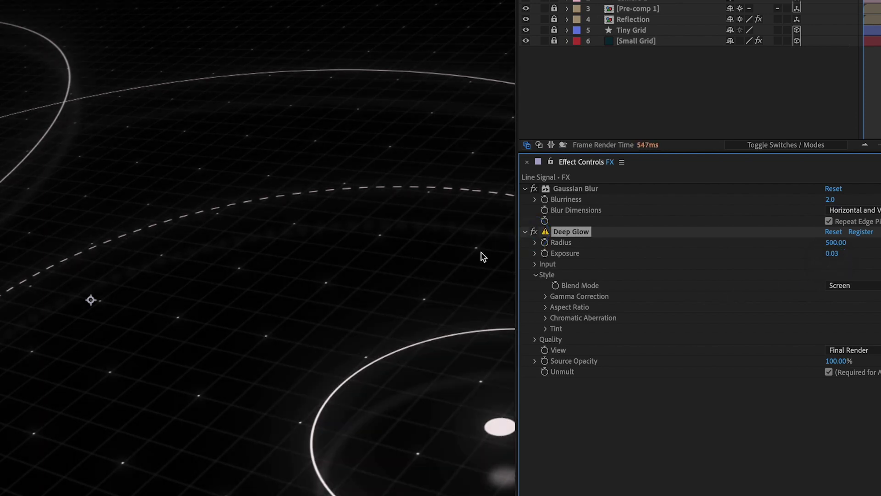
left_click(832, 255)
type(".05")
key("Return")
left_click(535, 233)
left_click(534, 232)
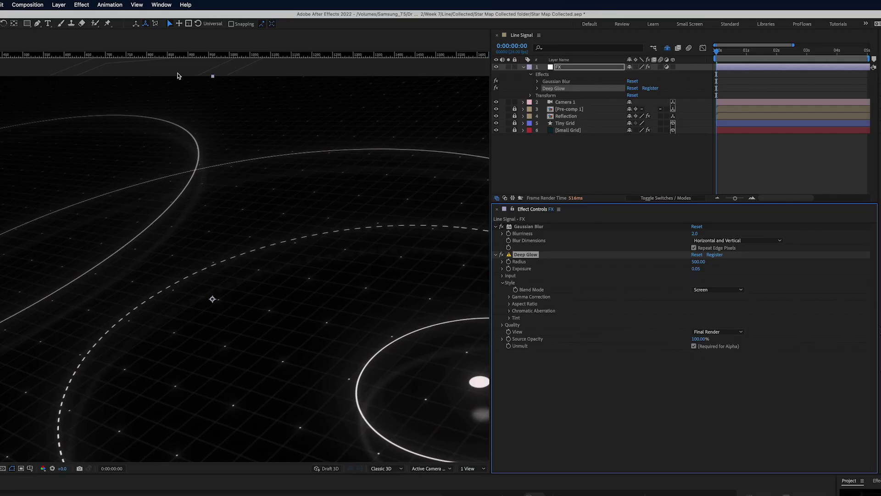
left_click(81, 5)
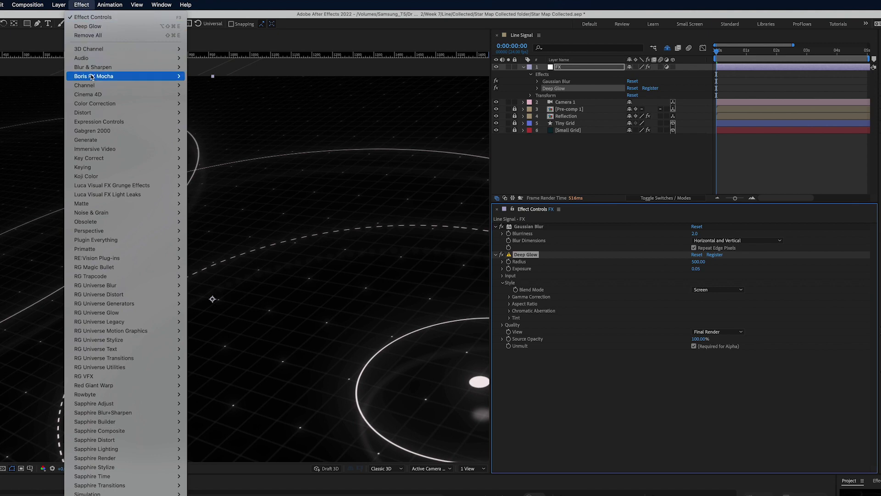
mouse_move(103, 215)
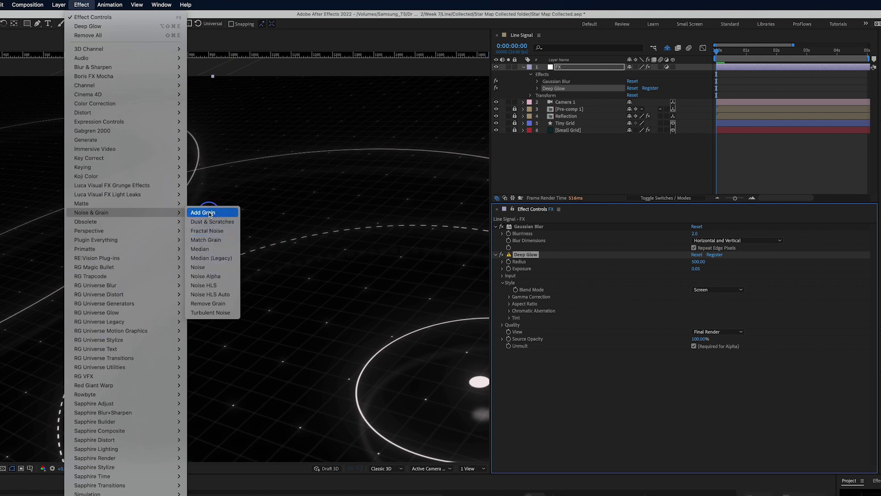
left_click(211, 213)
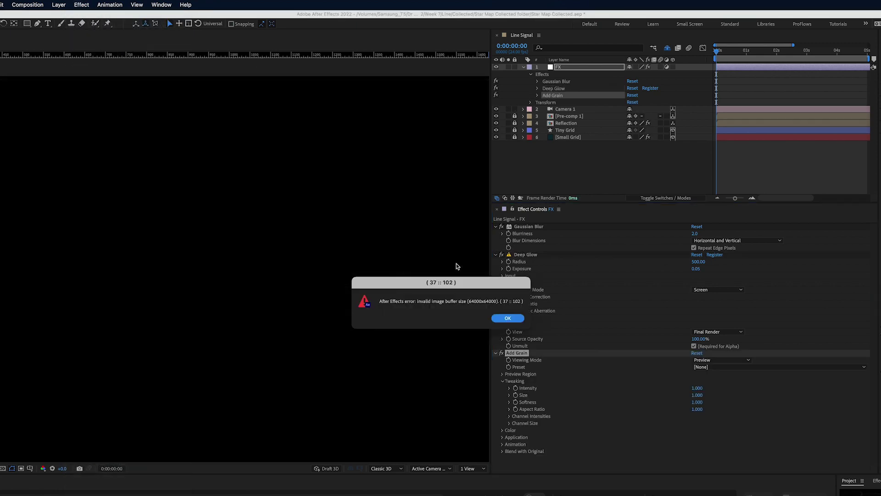
left_click(512, 319)
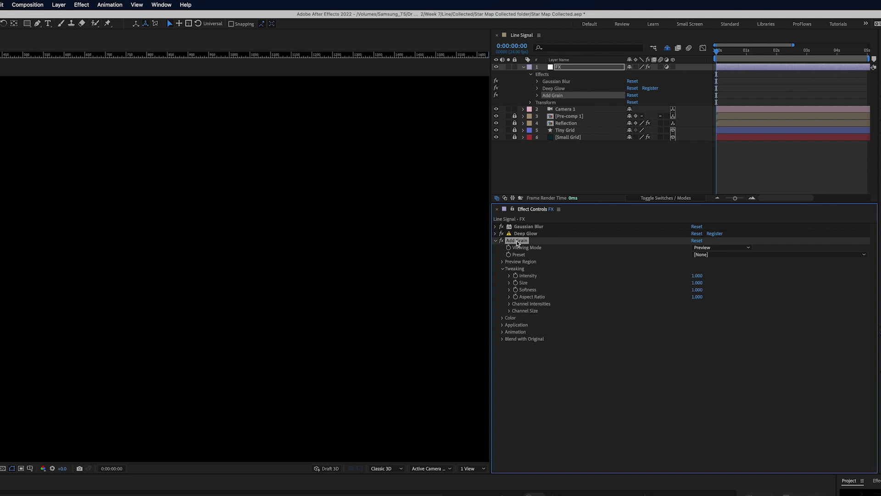
key("Delete")
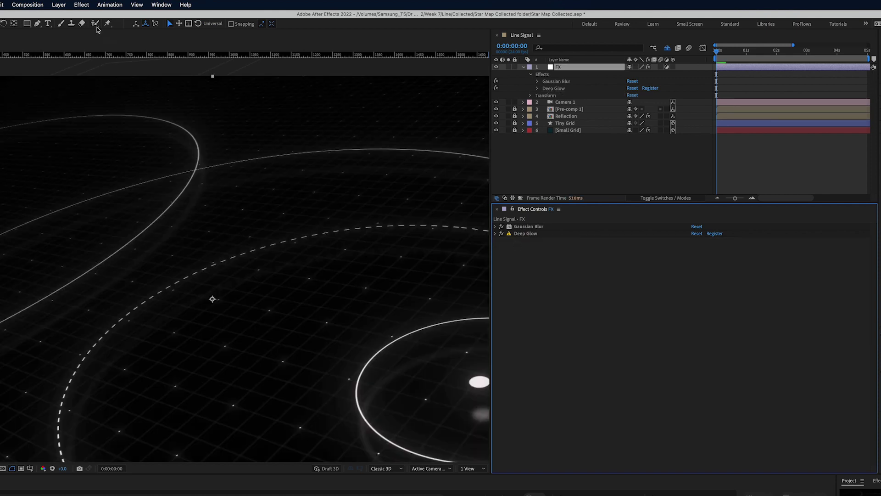
Add a new adjustment layer at the top and name it Grain.
left_click(58, 5)
mouse_move(63, 20)
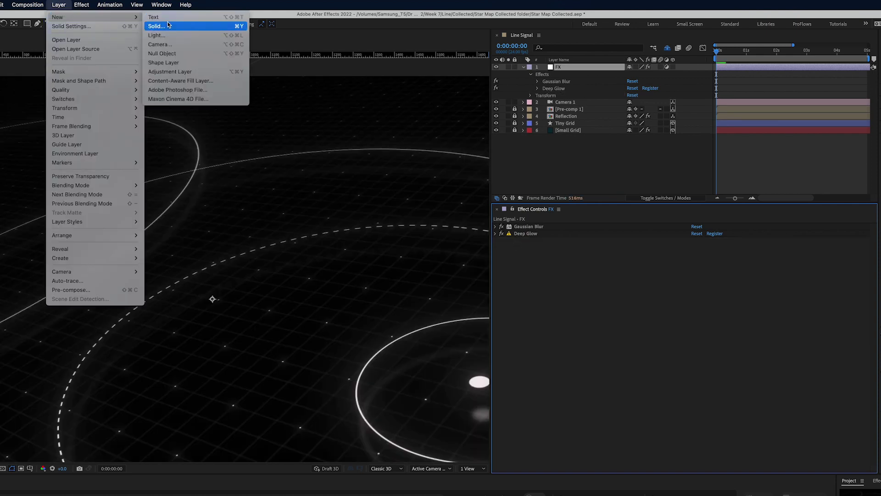
left_click(171, 71)
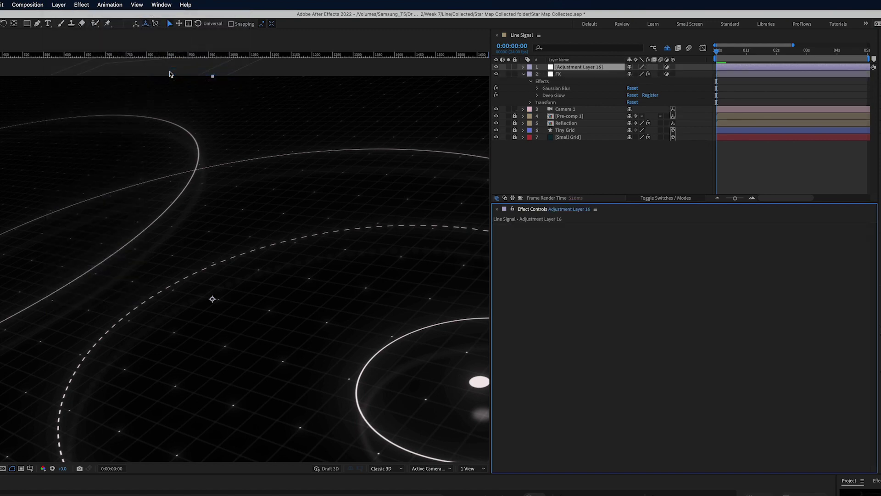
key("g")
key("a")
key("Return")
type("Grain")
key("Return")
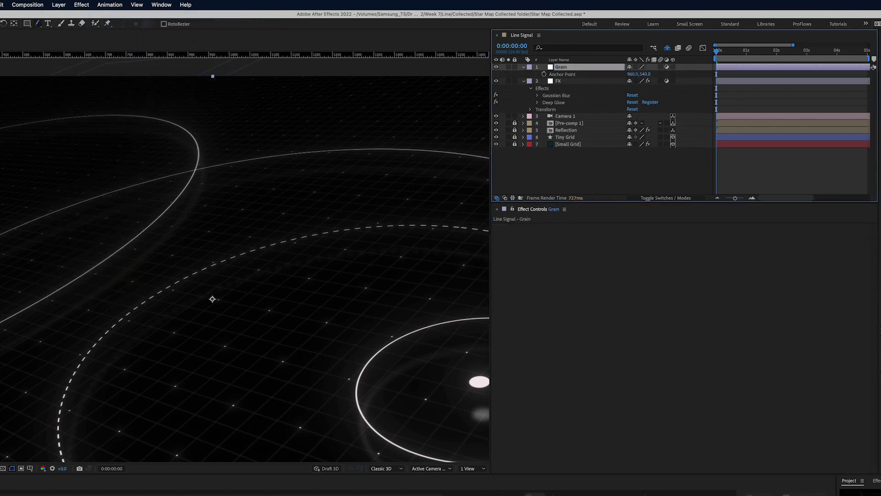
Apply Add Grain to the Grain layer with Viewing Mode set to Final Output.
left_click(81, 5)
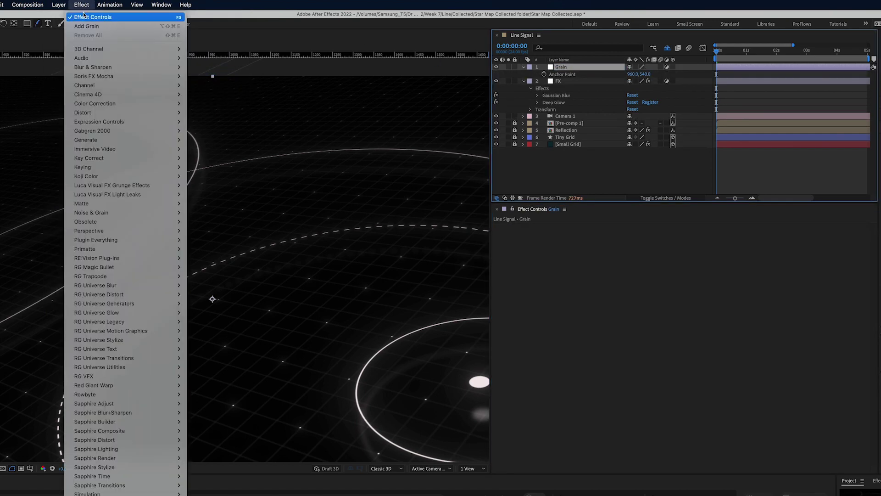
left_click(85, 28)
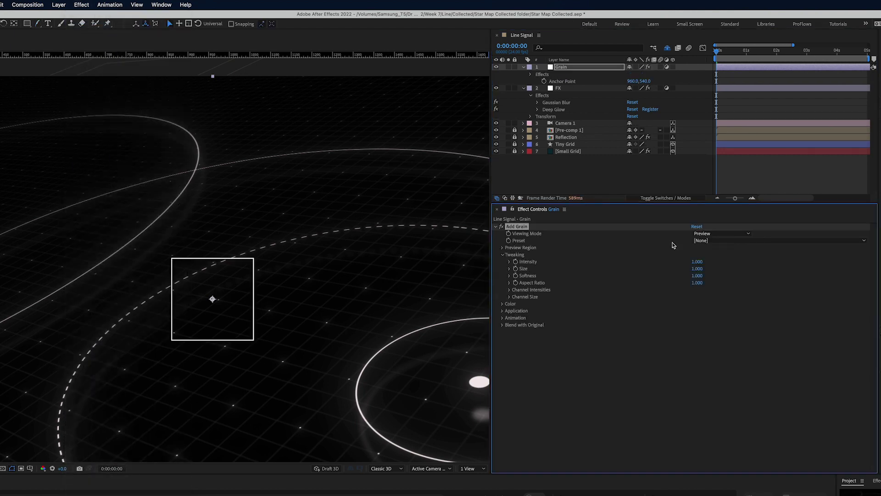
left_click(702, 234)
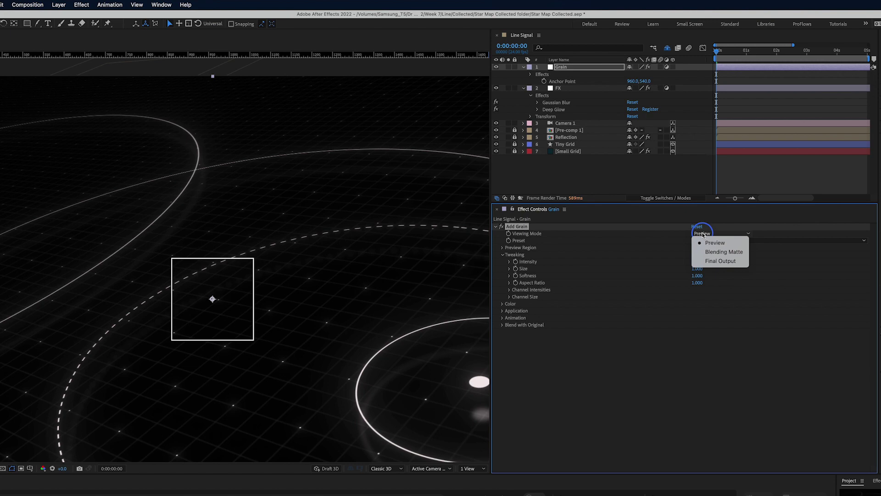
left_click(712, 261)
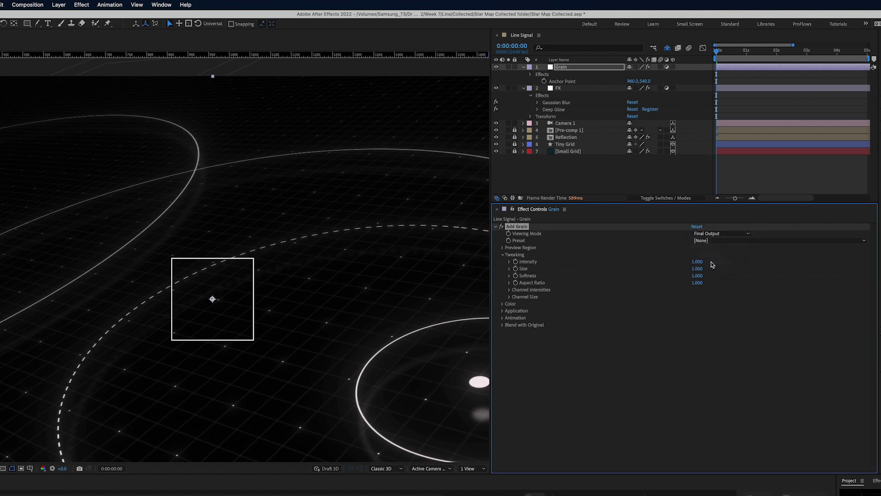
left_click_drag(418, 322, 244, 260)
scroll(197, 291, "up", 2)
left_click_drag(353, 340, 177, 244)
scroll(207, 261, "up", 2)
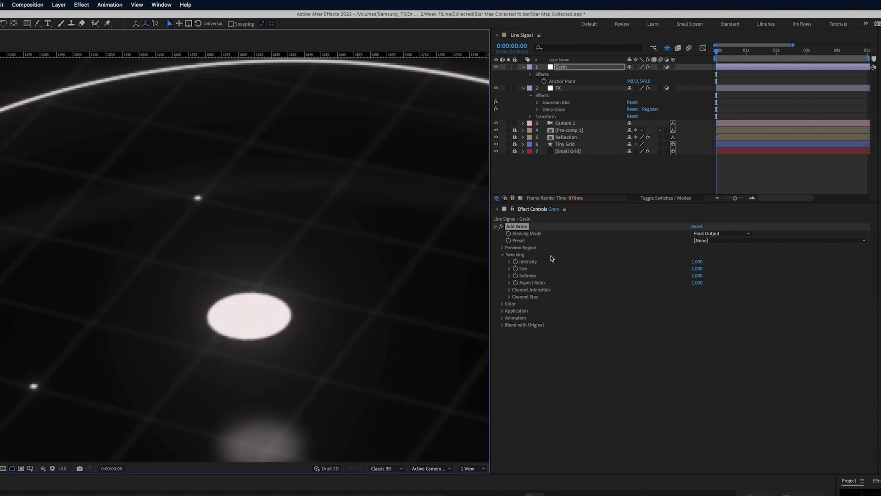
left_click(503, 230)
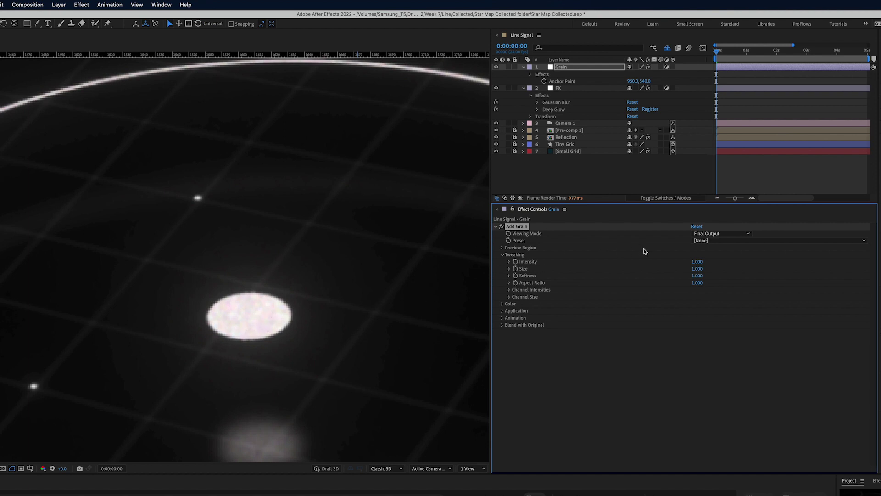
Set the grain preset to Eastman Color Neg II 100T (5247) and make it monochromatic.
left_click(711, 240)
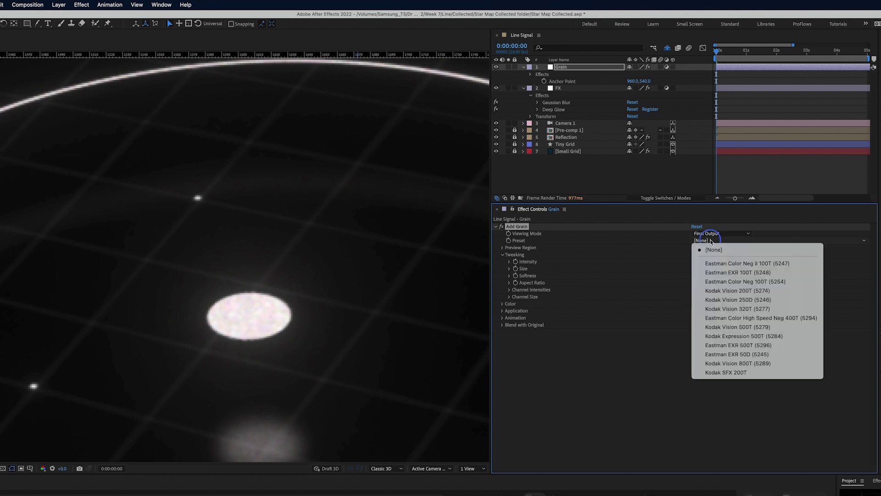
left_click(724, 263)
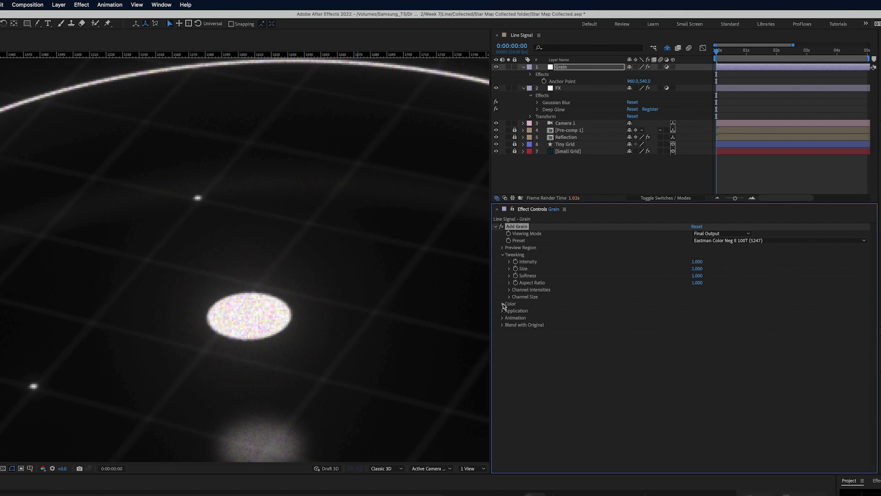
left_click(503, 304)
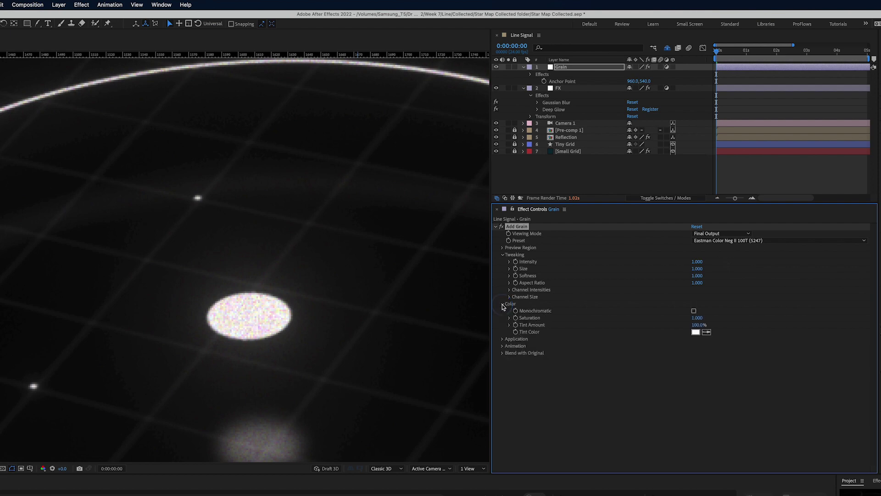
left_click(693, 311)
key("comma")
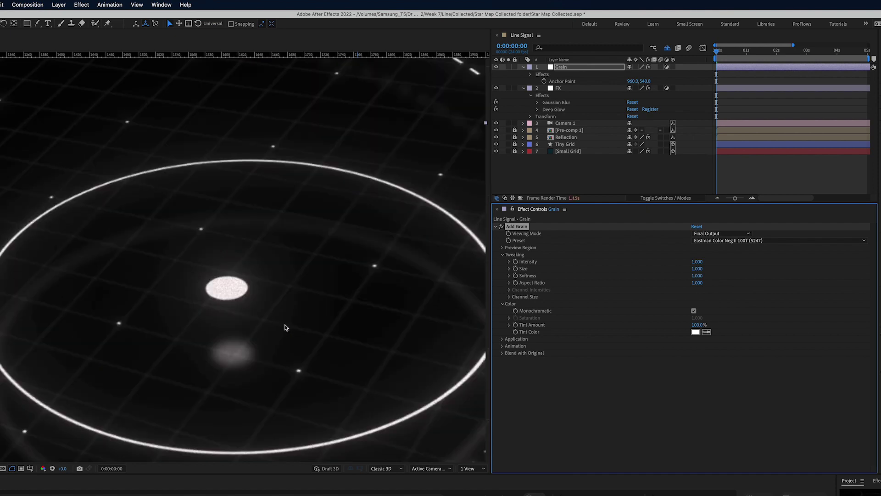
Lower the grain Intensity to 0.5, then to 0.300, and frame the whole scene.
left_click(697, 262)
type("0.5")
key("Return")
left_click(697, 262)
key("Return")
scroll(183, 295, "down", 2)
left_click_drag(170, 293, 305, 332)
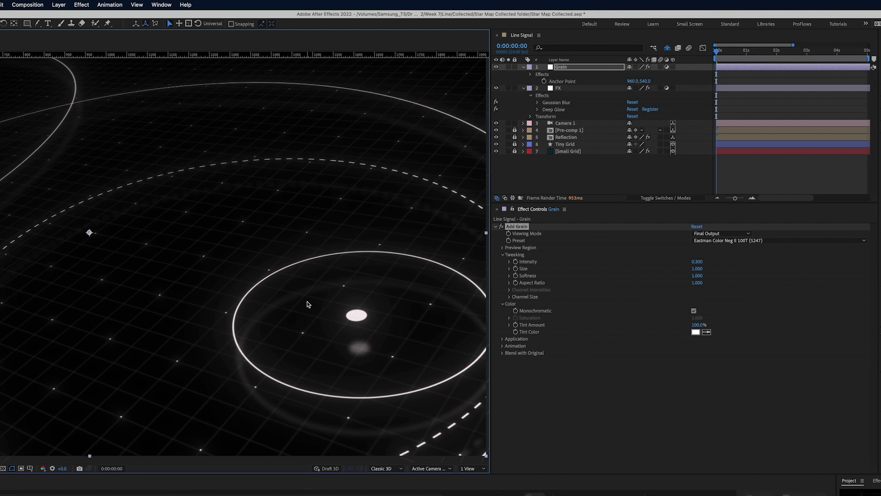
Apply Sapphire Distort's S_WarpChroma to the Grain layer and set From Z Dist to 0.990.
left_click(516, 228)
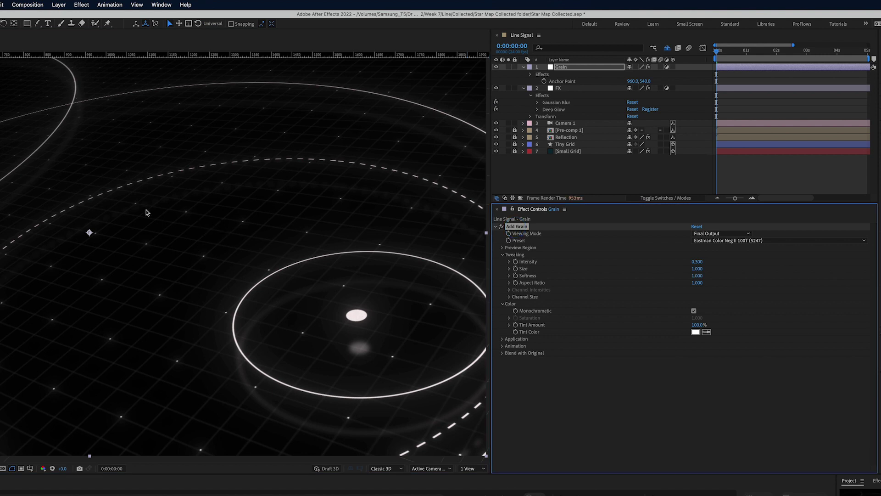
left_click(82, 5)
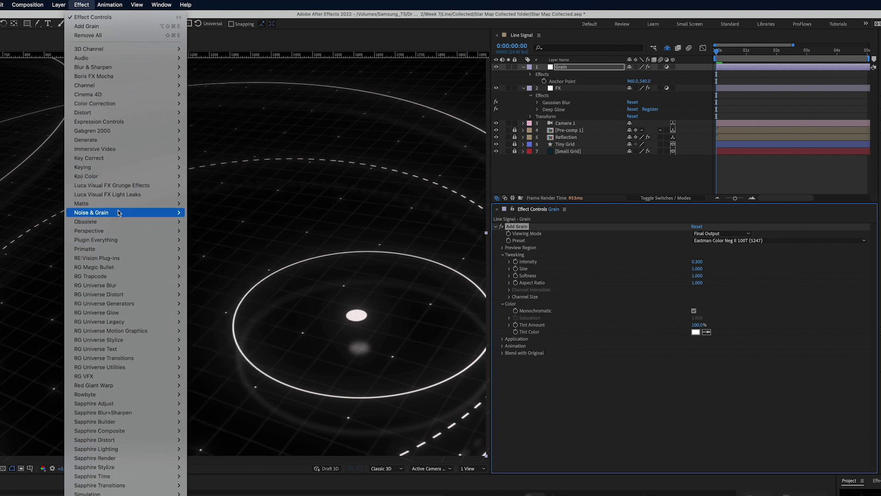
mouse_move(114, 239)
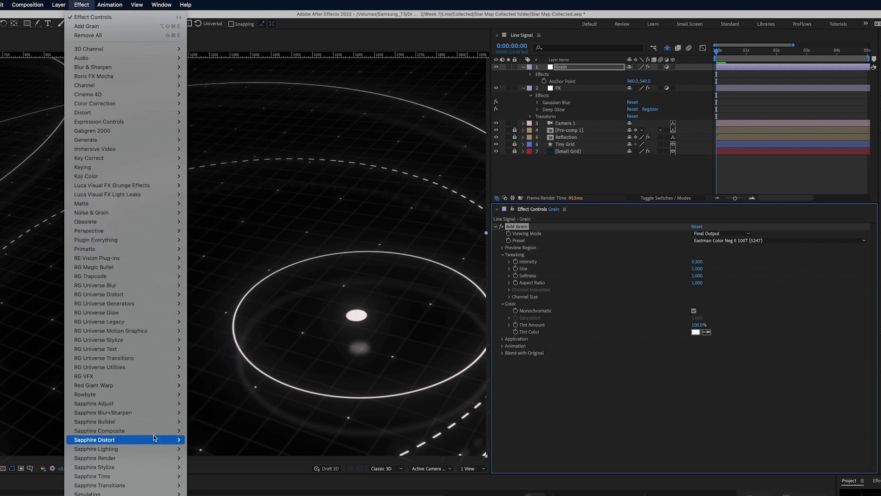
mouse_move(153, 437)
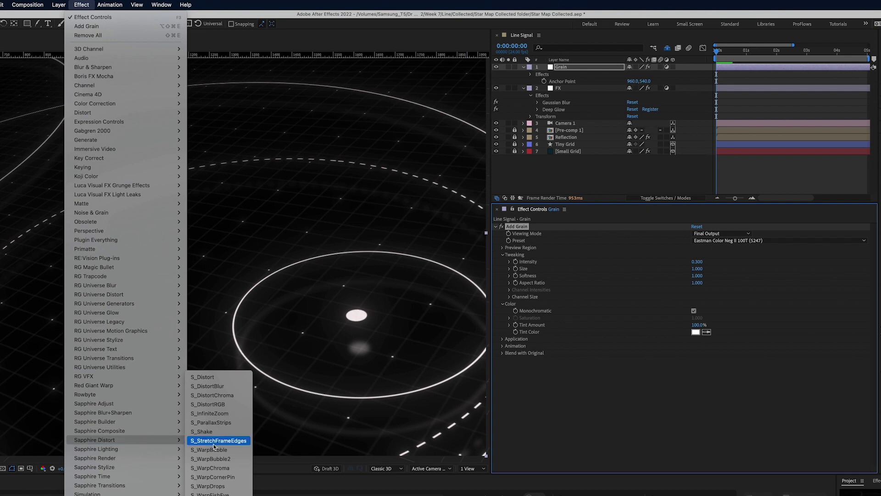
left_click(211, 467)
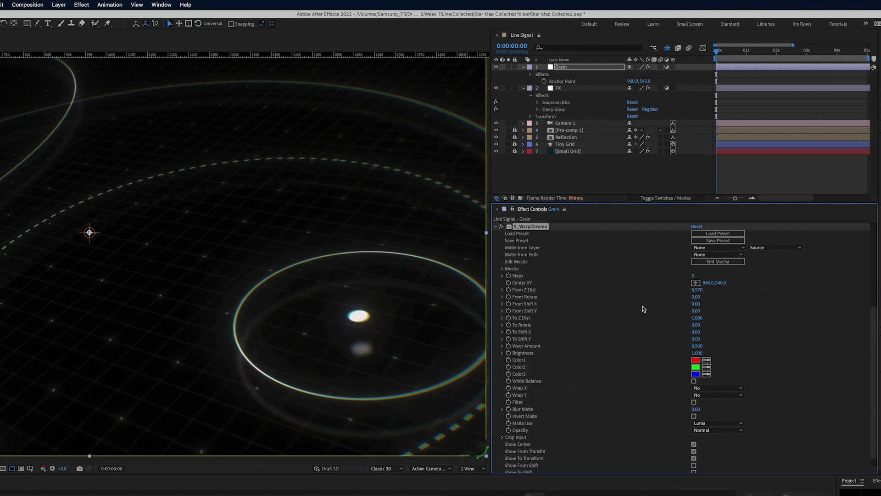
left_click(696, 290)
type(".99")
key("Return")
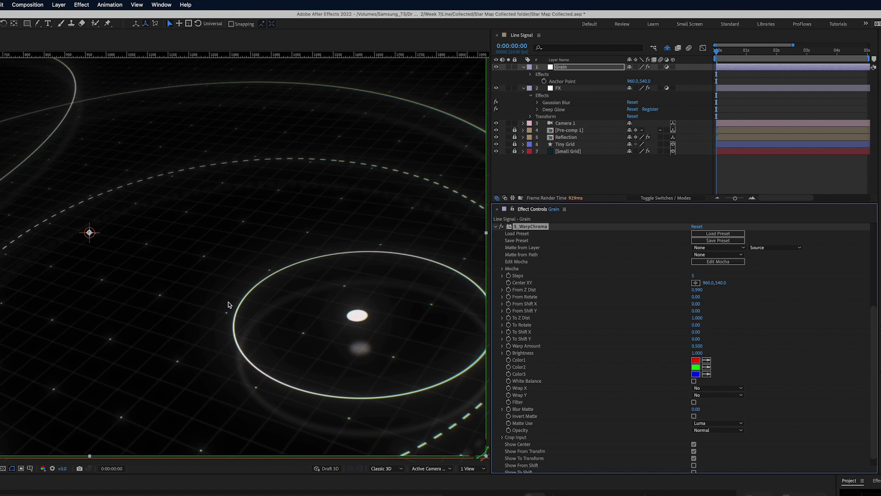
key("space")
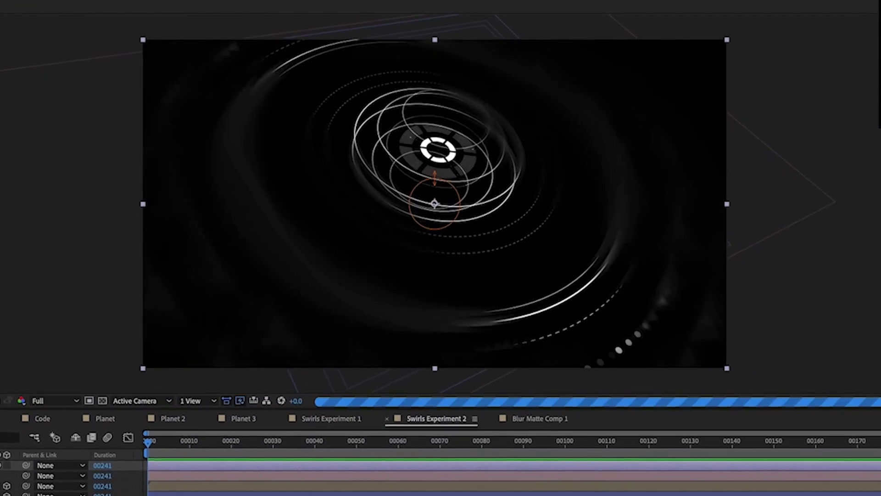
Create a new solid layer in Swirls Experiment 2 for the scanline overlay.
key("super+y")
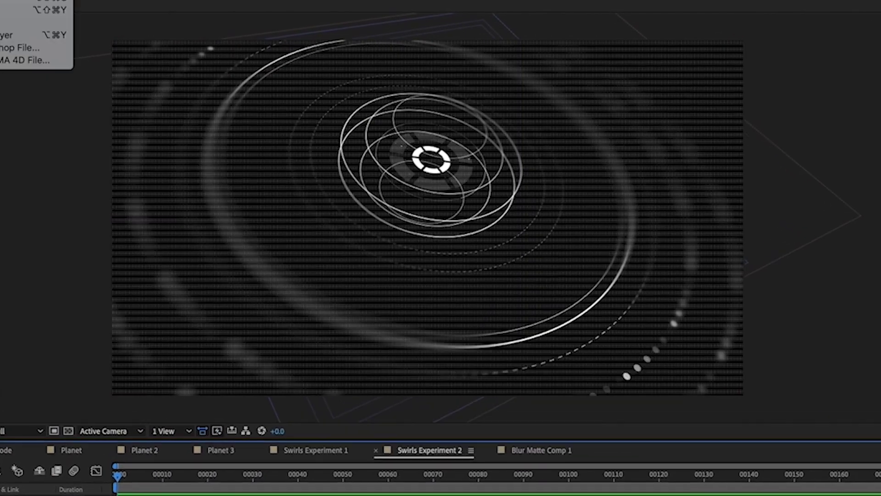